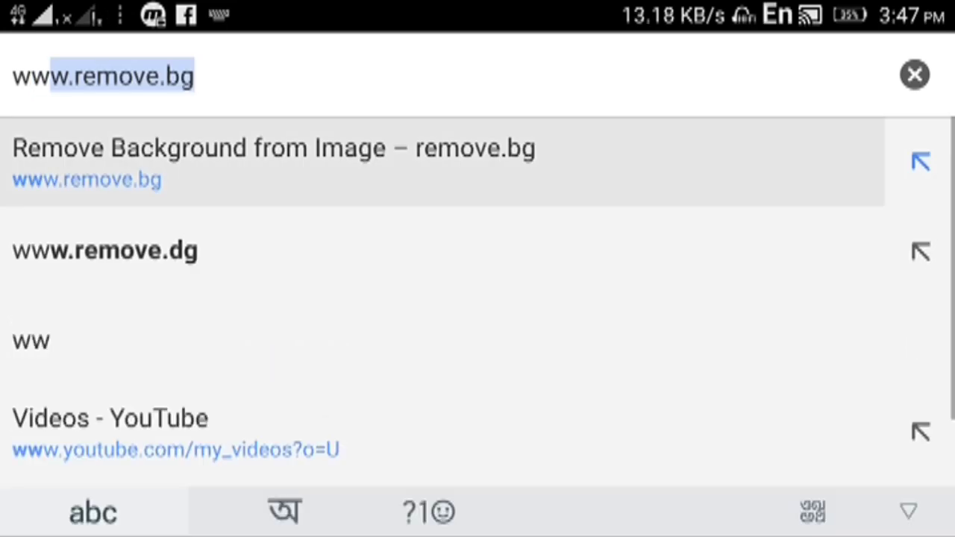
left_click(380, 89)
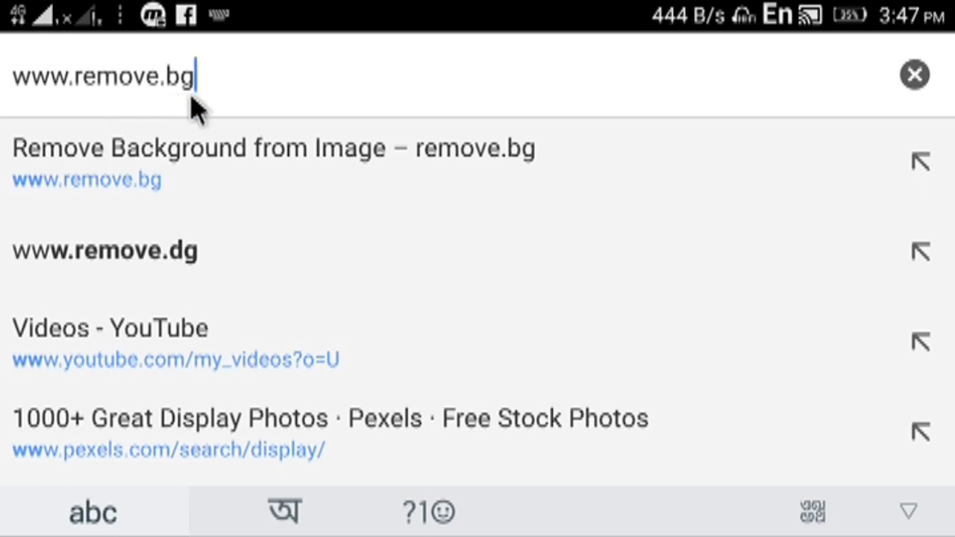
left_click(356, 123)
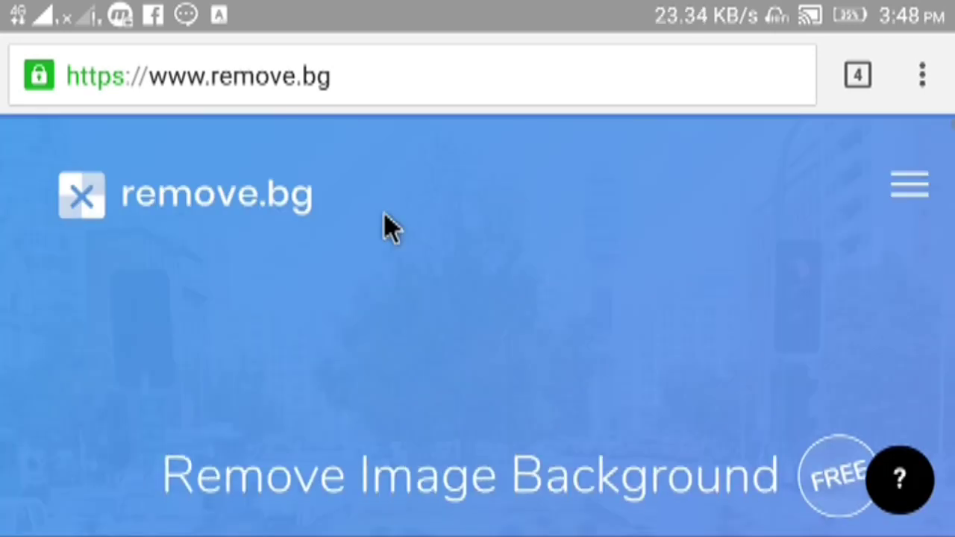
scroll(431, 298, "down", 4)
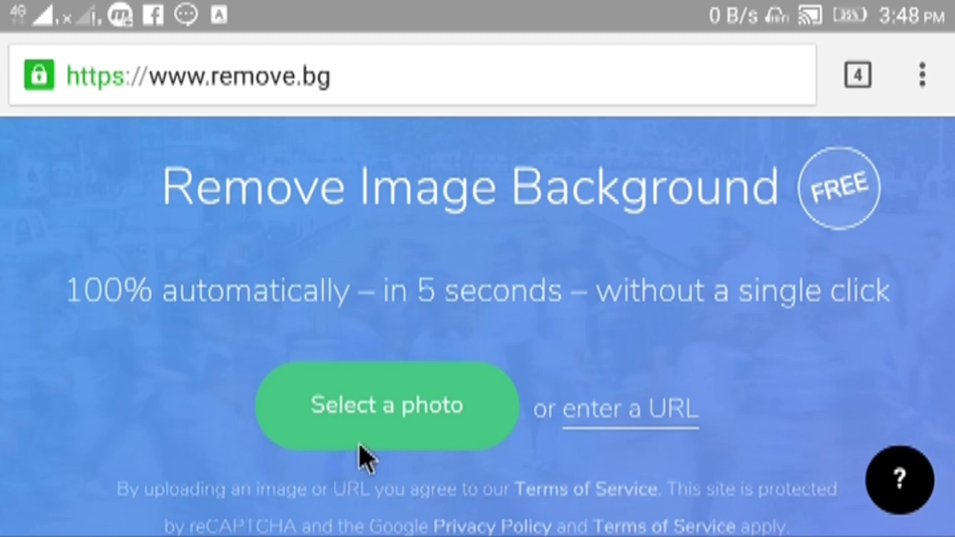
scroll(437, 437, "down", 5)
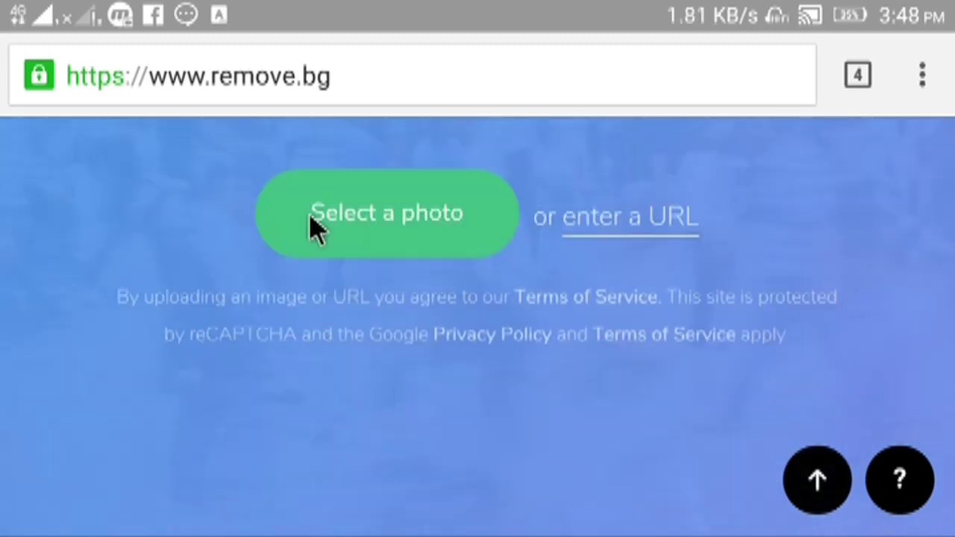
left_click(360, 213)
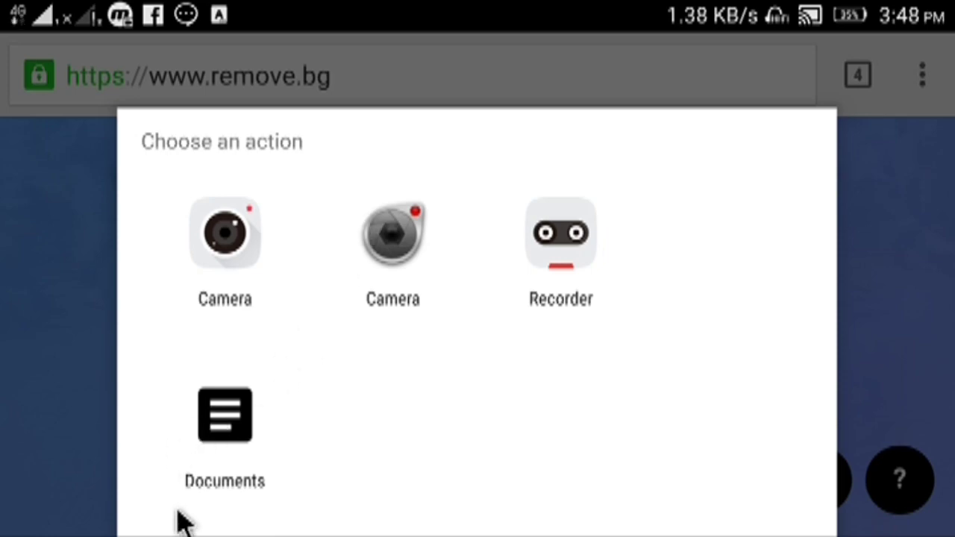
left_click(223, 449)
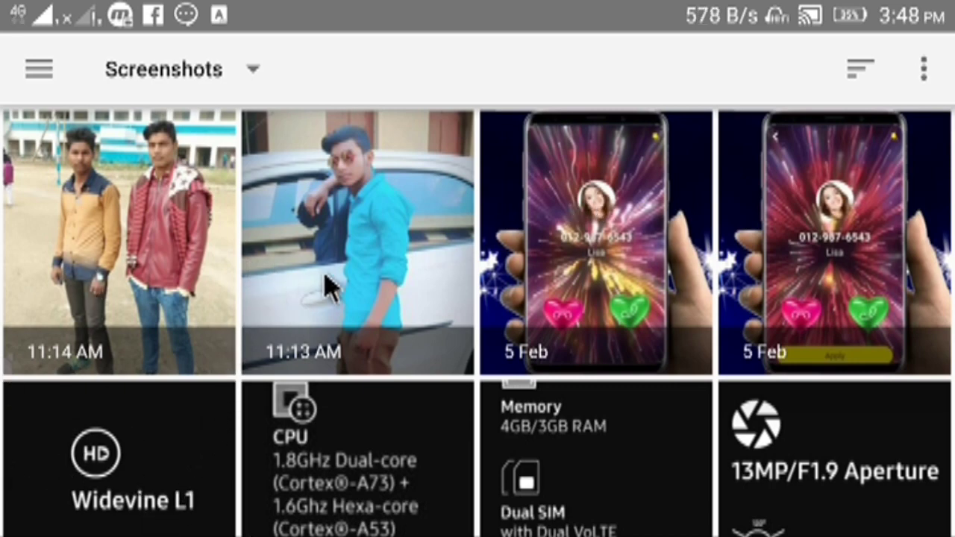
left_click(347, 265)
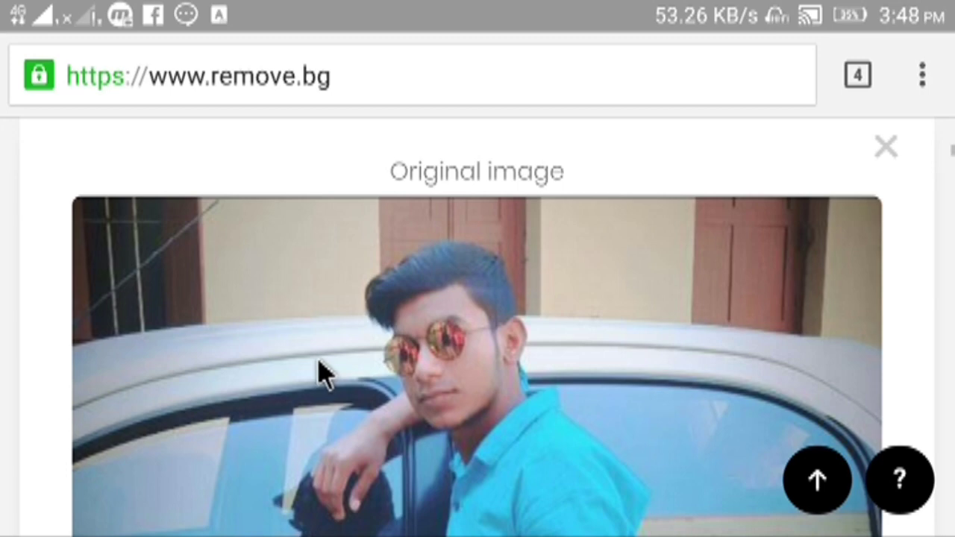
- Compare the original photo of the person beside the car with its image without background
scroll(327, 373, "down", 2)
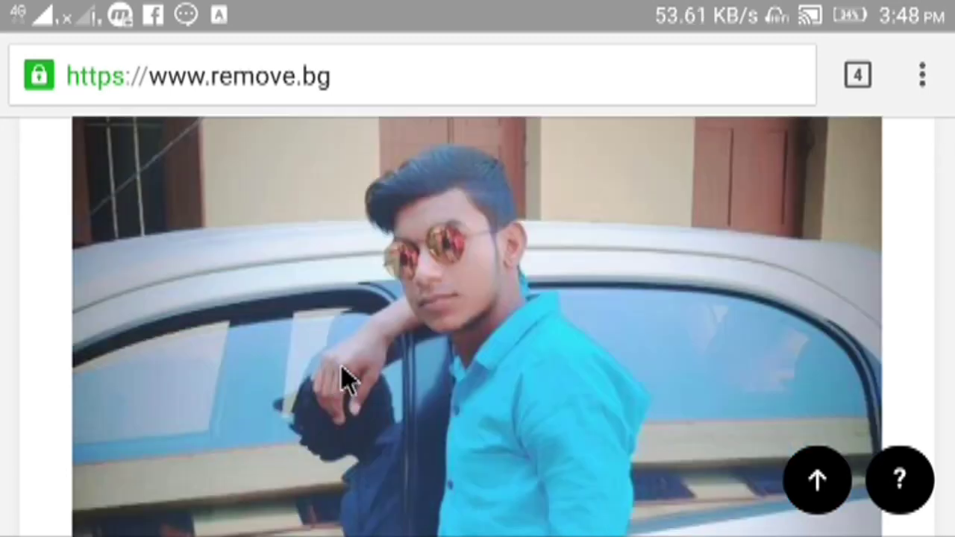
scroll(343, 365, "down", 8)
scroll(345, 367, "down", 2)
scroll(344, 367, "up", 10)
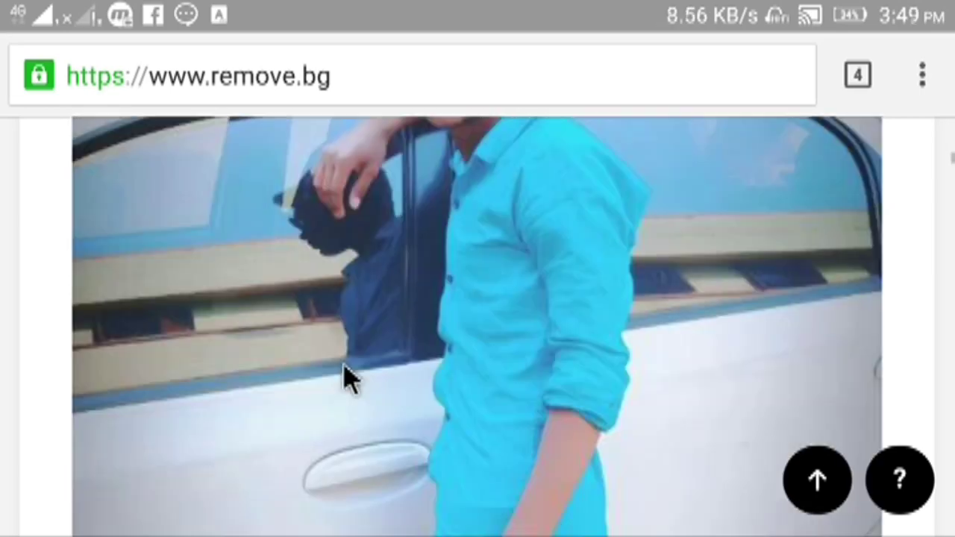
scroll(344, 365, "down", 4)
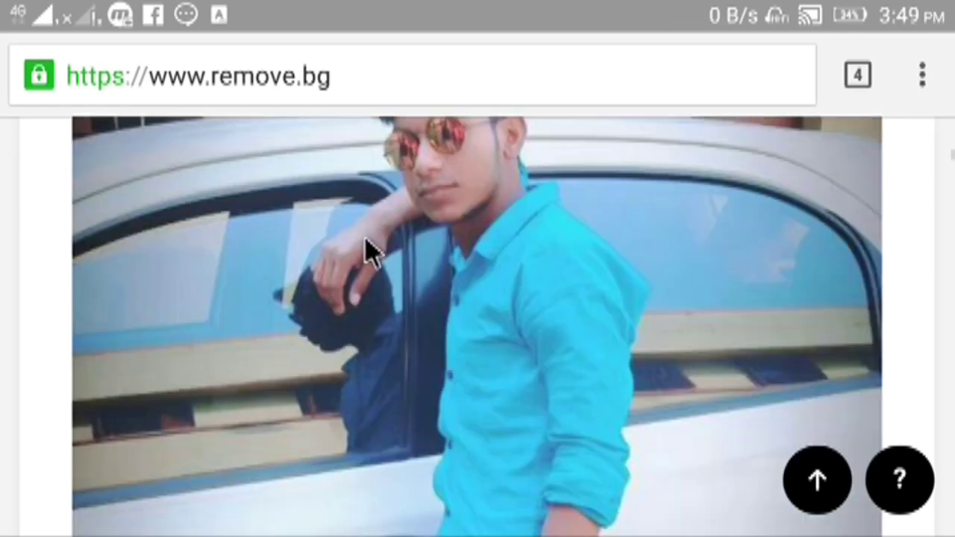
scroll(436, 186, "up", 2)
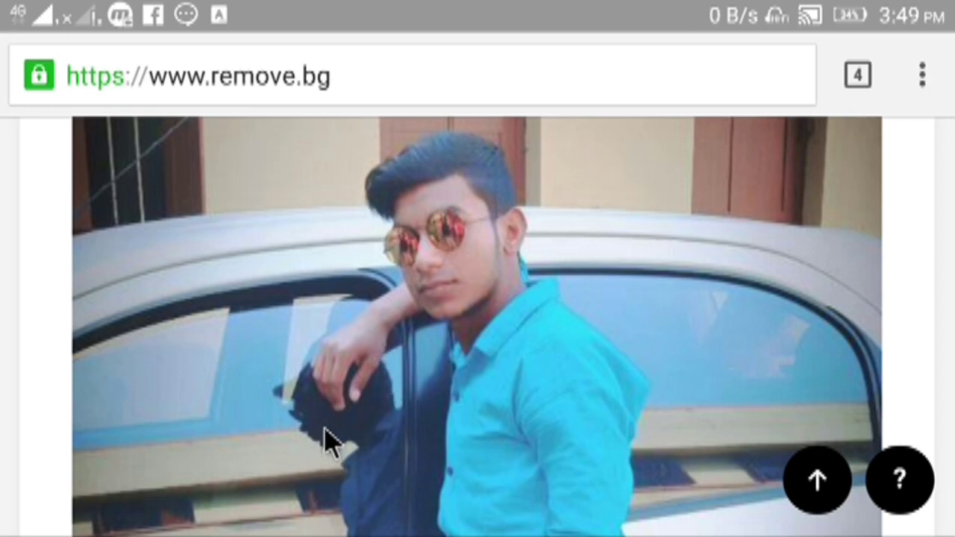
scroll(354, 461, "down", 4)
scroll(358, 467, "down", 10)
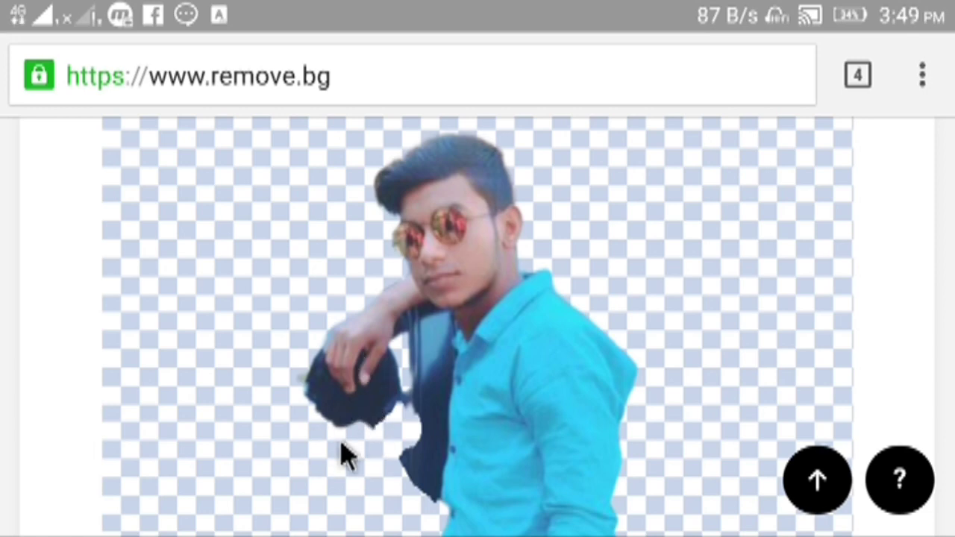
scroll(502, 367, "down", 2)
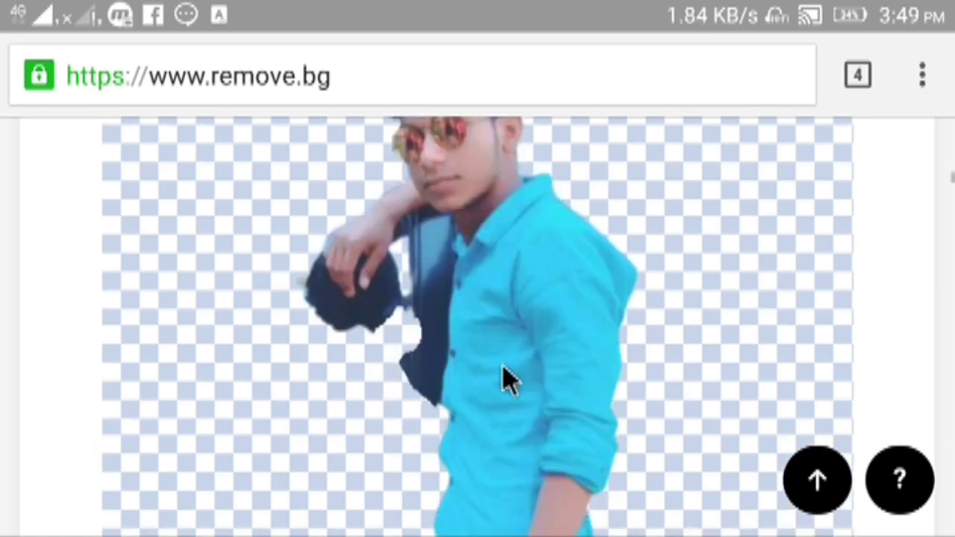
scroll(502, 365, "down", 4)
scroll(502, 365, "up", 8)
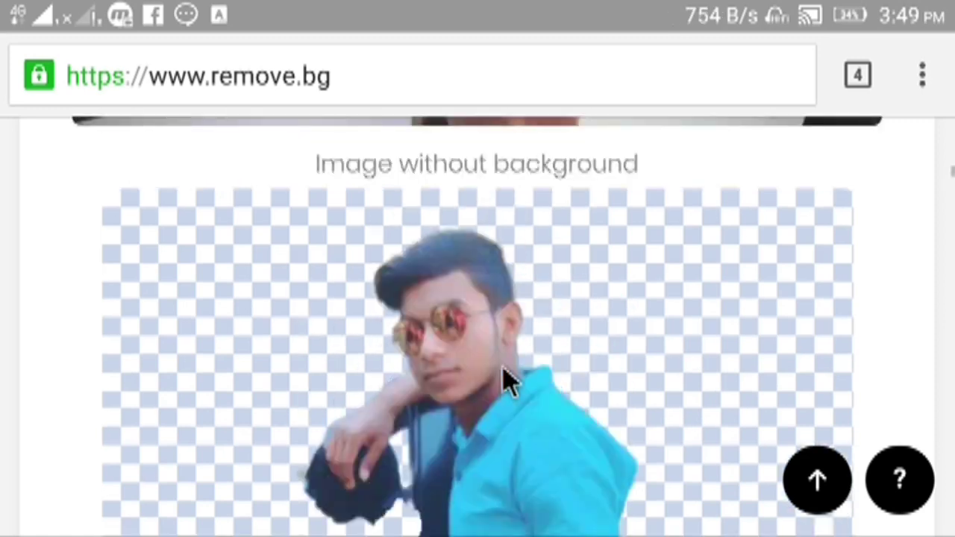
- Upload the 11:14 AM photo of two people standing outdoors from the Screenshots folder, dismissing the reCAPTCHA connection alert
scroll(503, 369, "up", 10)
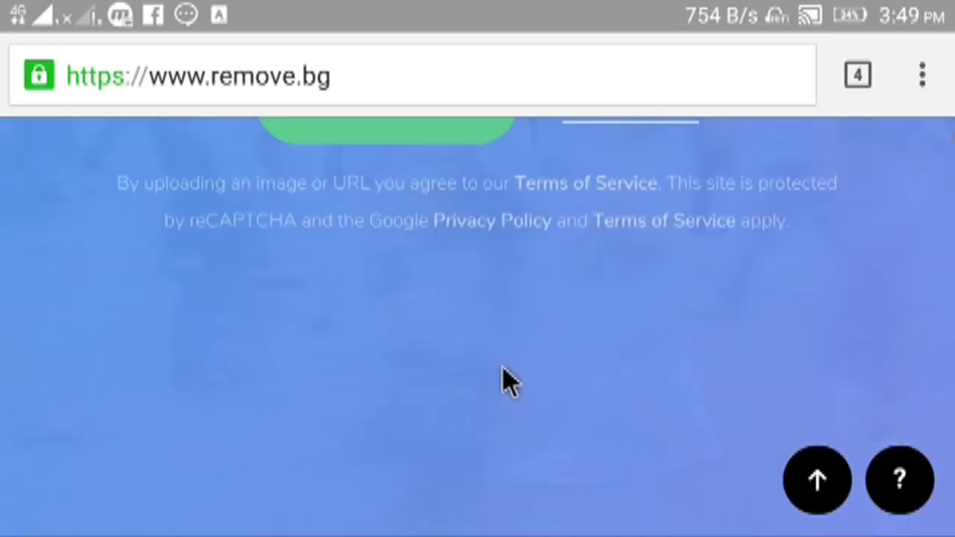
scroll(503, 367, "up", 8)
scroll(503, 367, "down", 4)
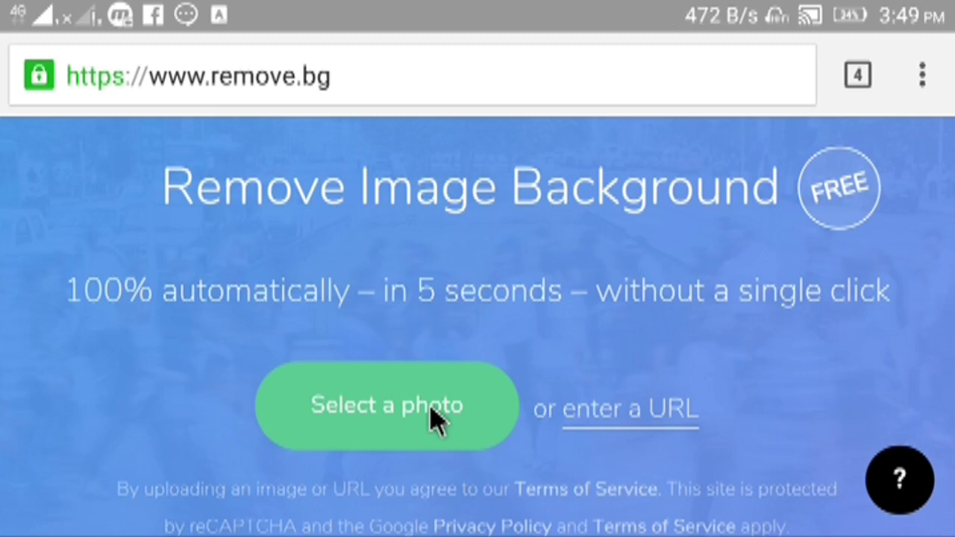
left_click(393, 425)
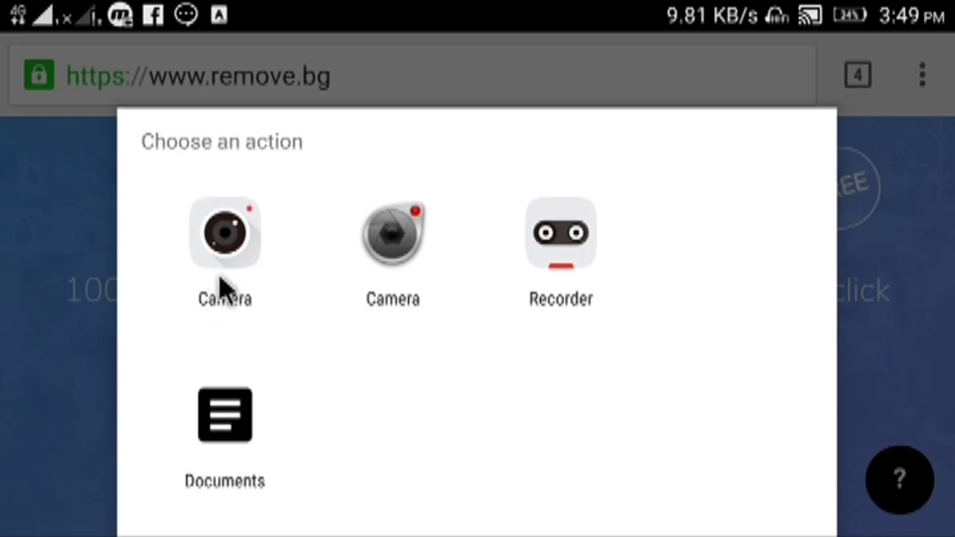
left_click(206, 446)
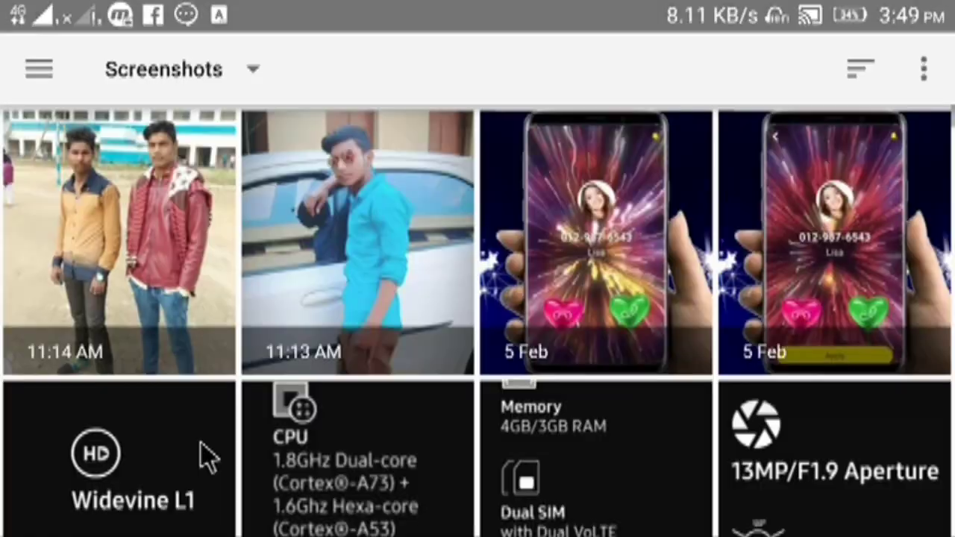
left_click(96, 220)
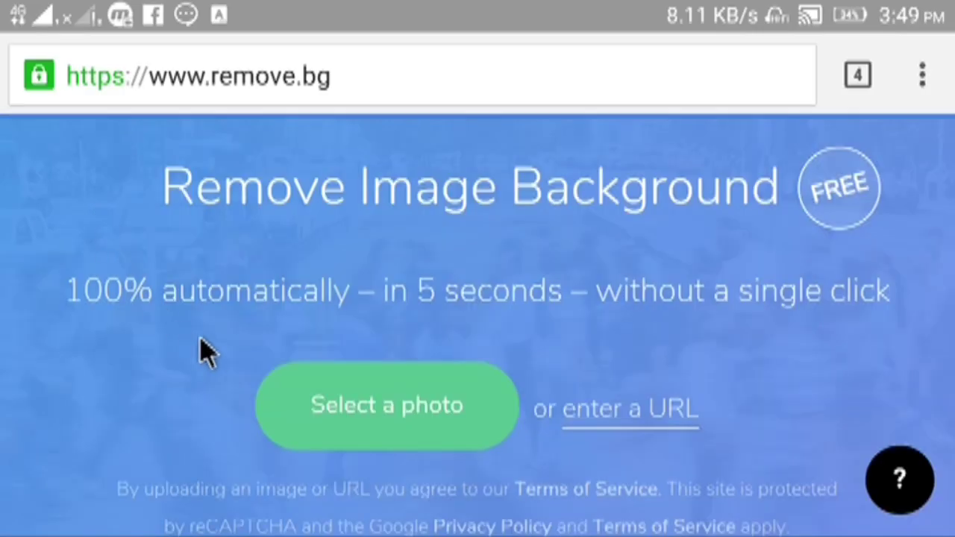
scroll(276, 377, "down", 3)
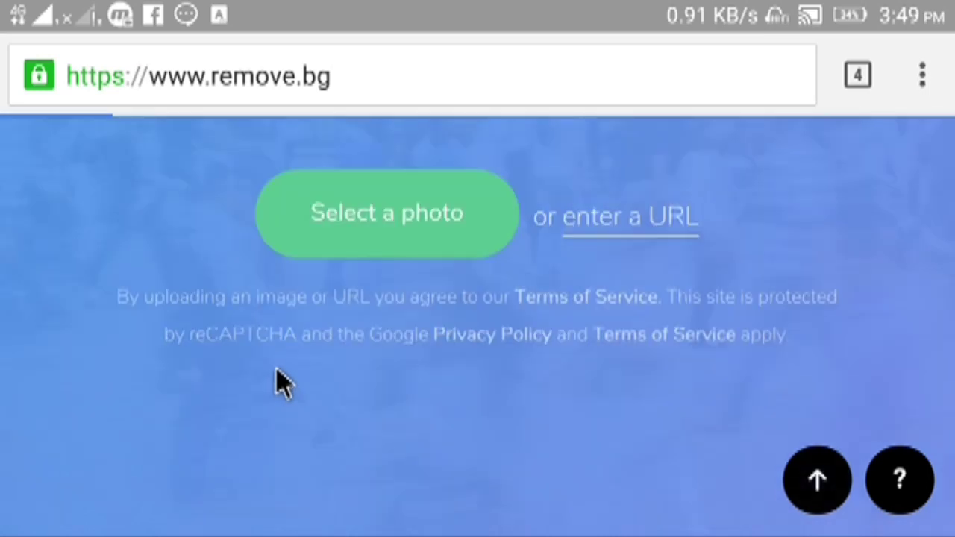
scroll(276, 369, "down", 1)
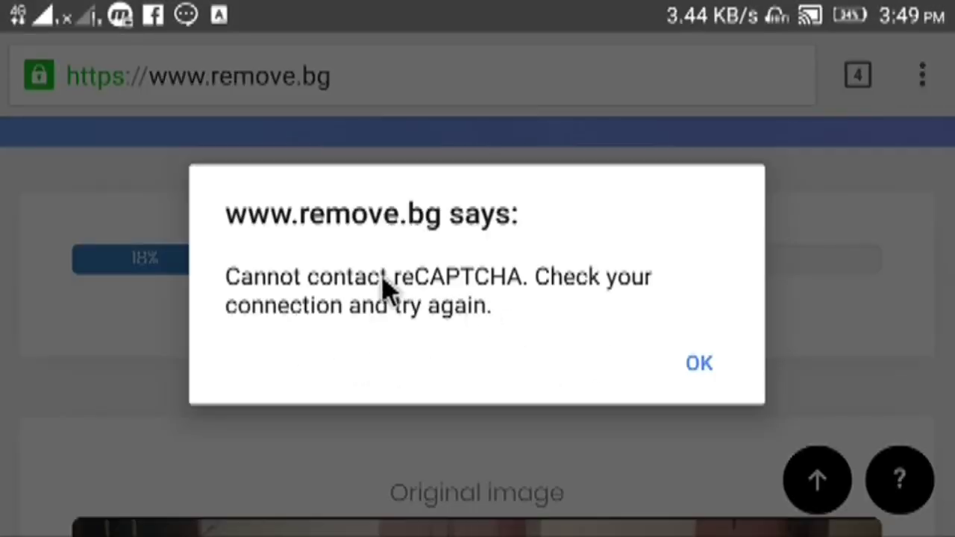
left_click(701, 366)
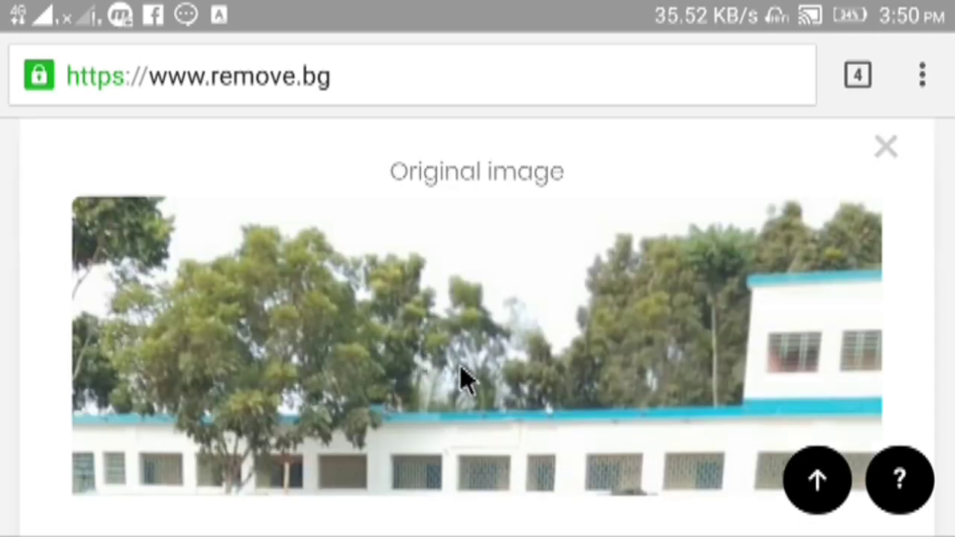
- Compare the original photo of the two people with its image without background, from heads to shoes
scroll(420, 380, "down", 3)
scroll(407, 357, "down", 2)
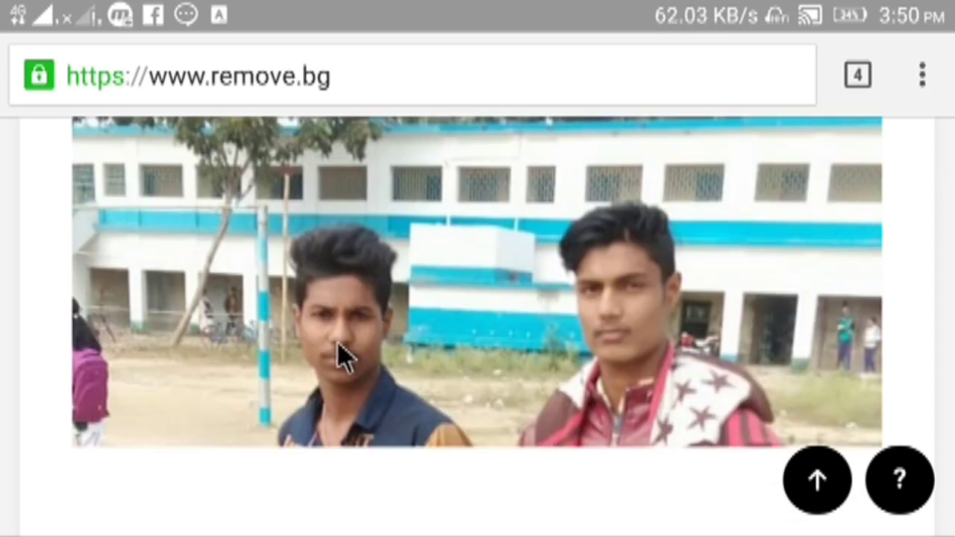
scroll(358, 365, "down", 1)
scroll(379, 387, "up", 5)
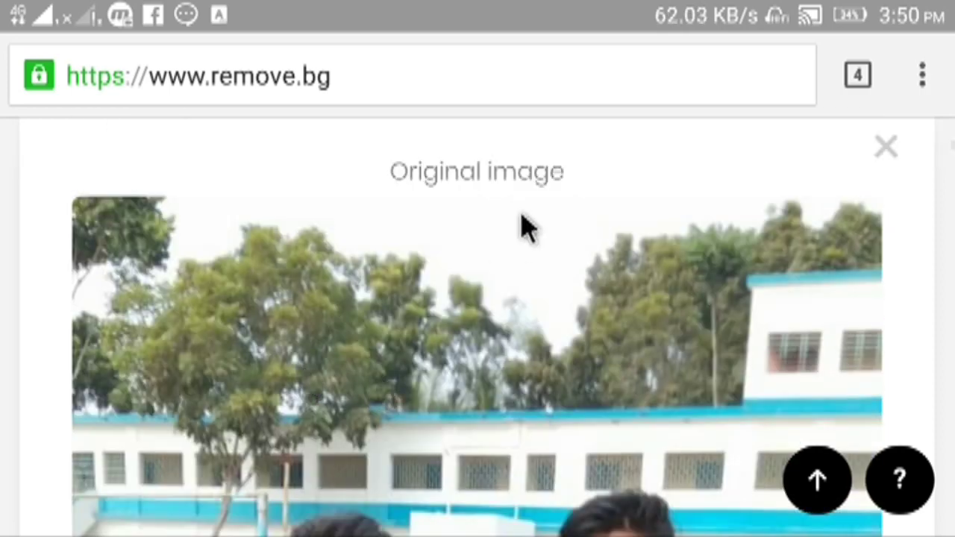
scroll(445, 202, "down", 4)
scroll(656, 276, "down", 5)
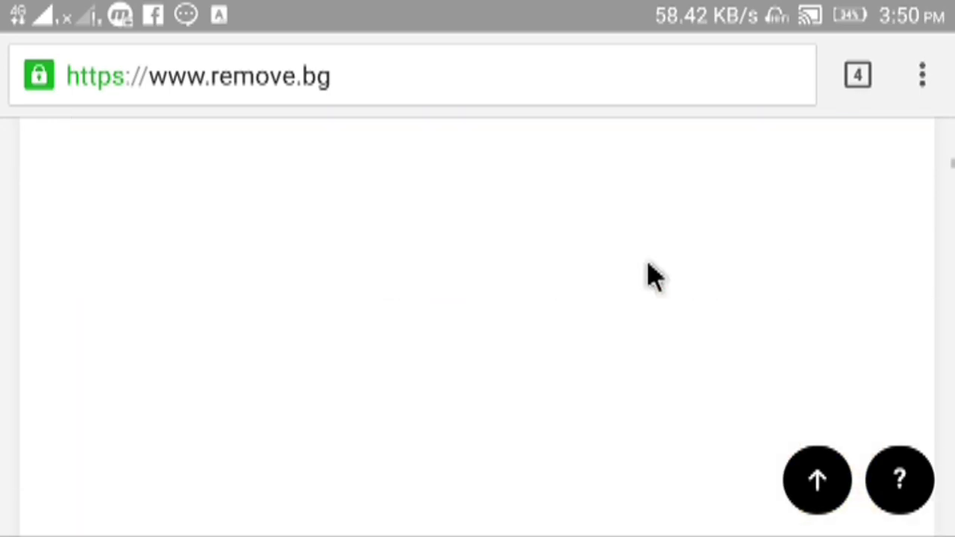
scroll(655, 278, "down", 1)
scroll(654, 278, "down", 4)
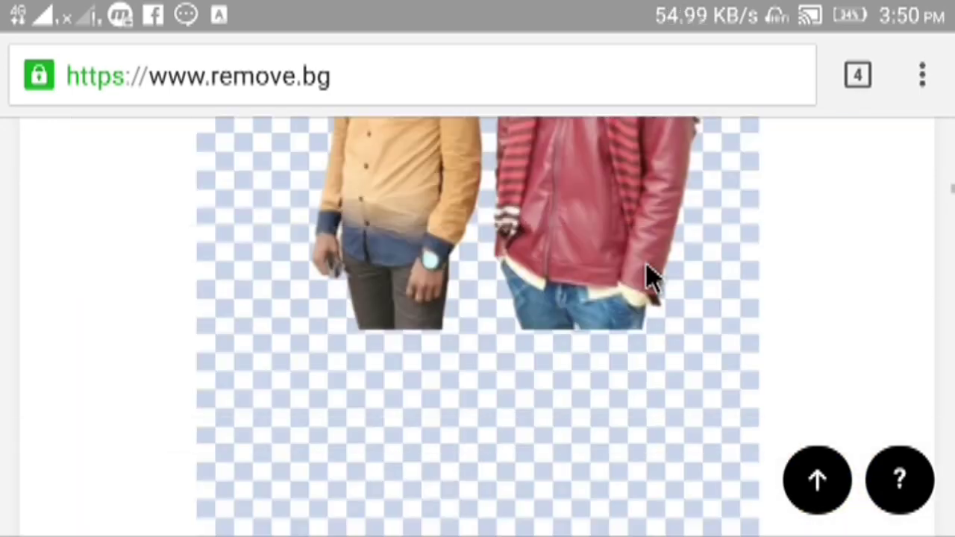
scroll(648, 276, "up", 3)
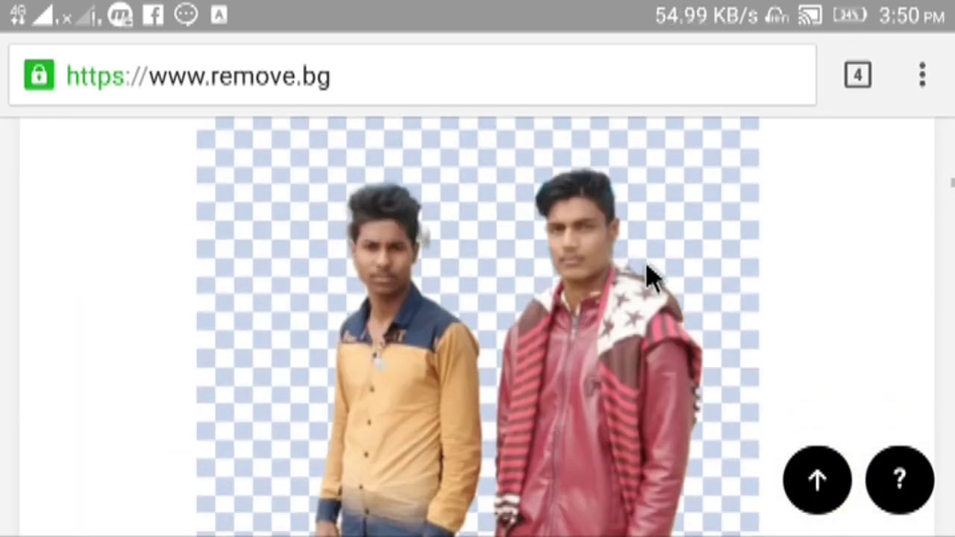
scroll(648, 278, "down", 5)
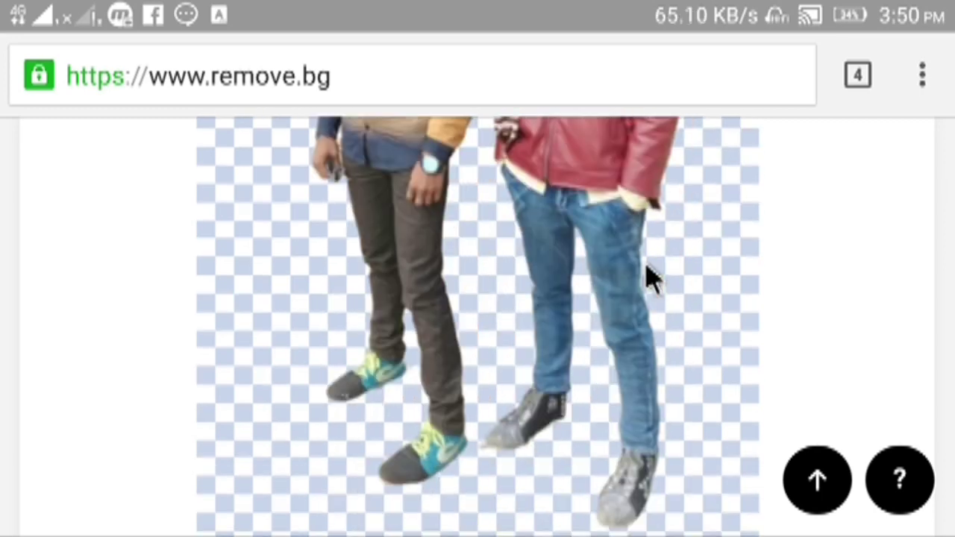
scroll(648, 278, "up", 5)
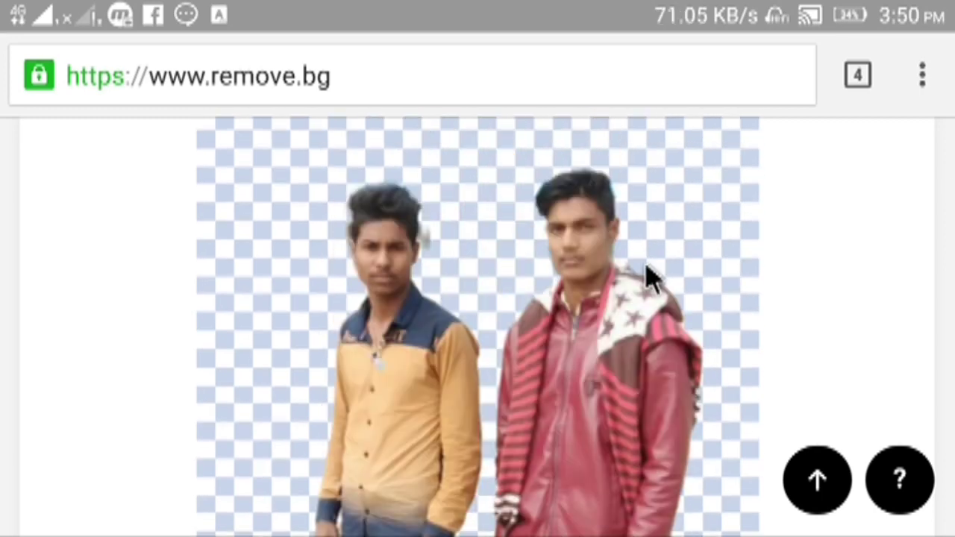
- Examine the cutout edges around both people's heads up close in the image without background
scroll(500, 265, "up", 3)
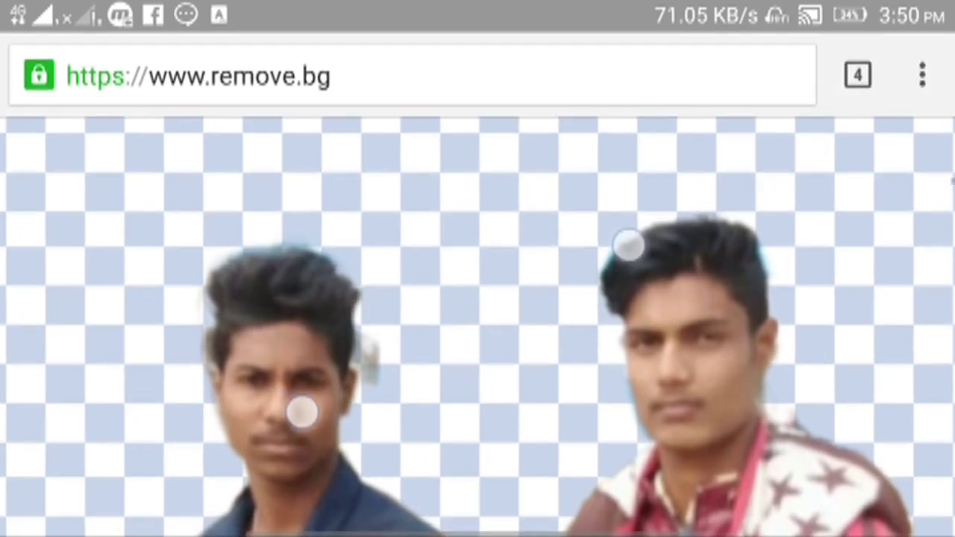
scroll(485, 306, "up", 3)
left_click_drag(526, 350, 668, 354)
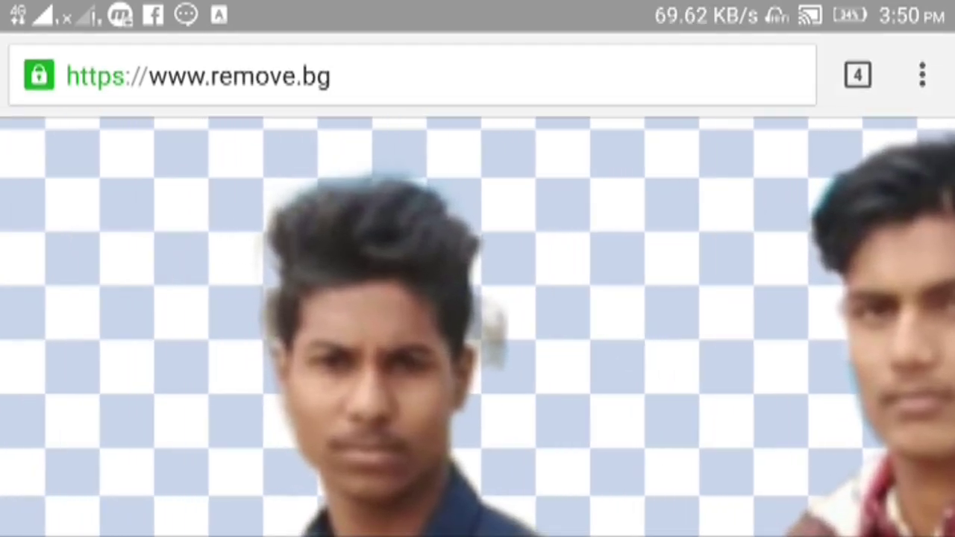
left_click_drag(485, 336, 488, 354)
scroll(527, 342, "down", 3)
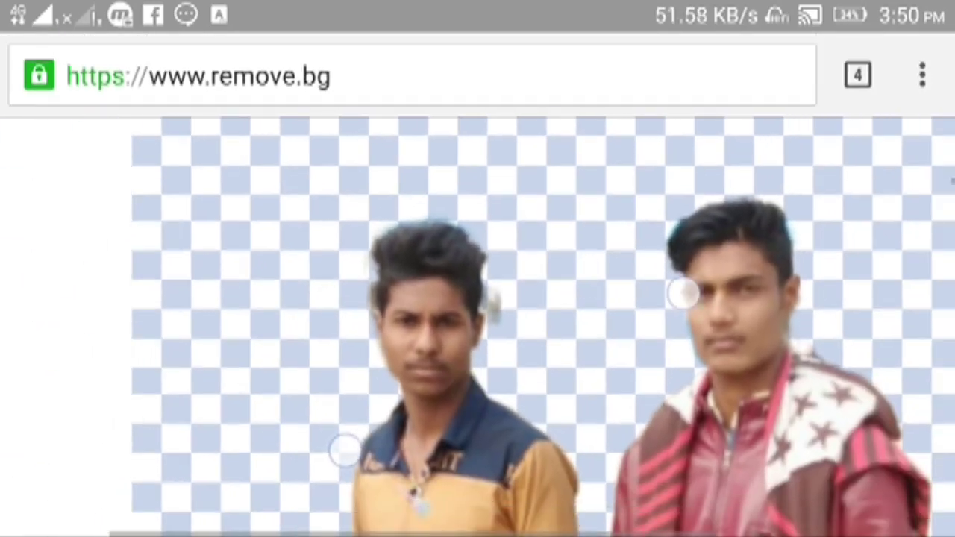
scroll(514, 370, "down", 3)
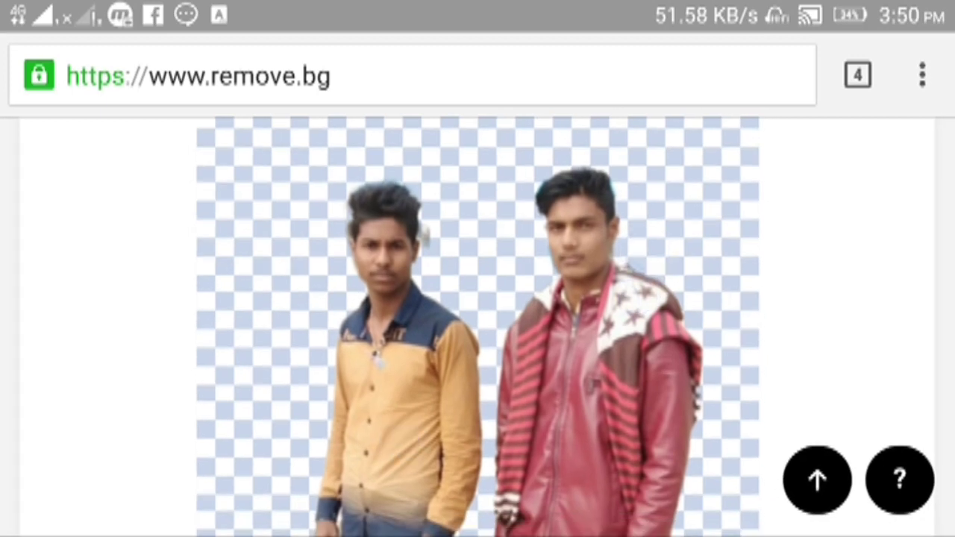
scroll(466, 347, "down", 1)
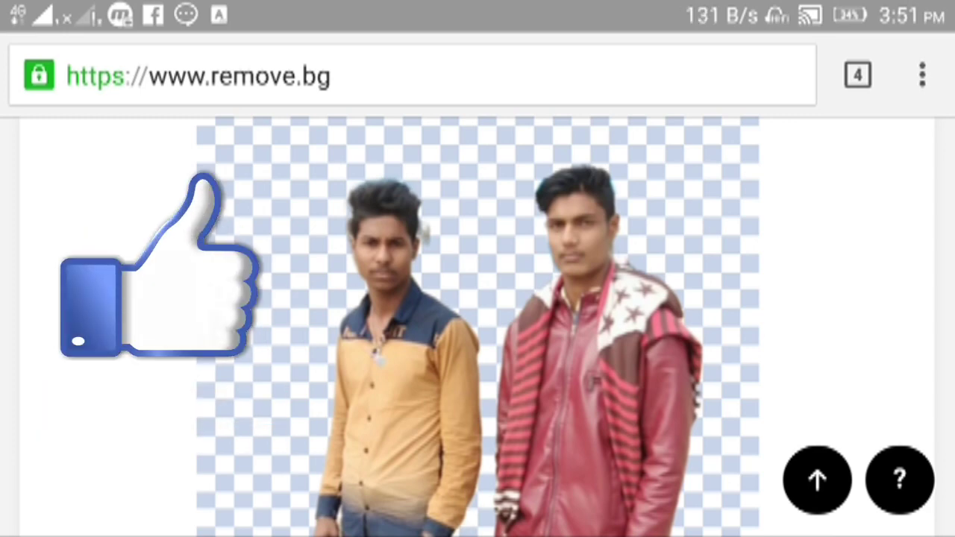
- Try to download the background-free image of the two people, dismissing the prompt to replace the existing file
scroll(478, 298, "down", 10)
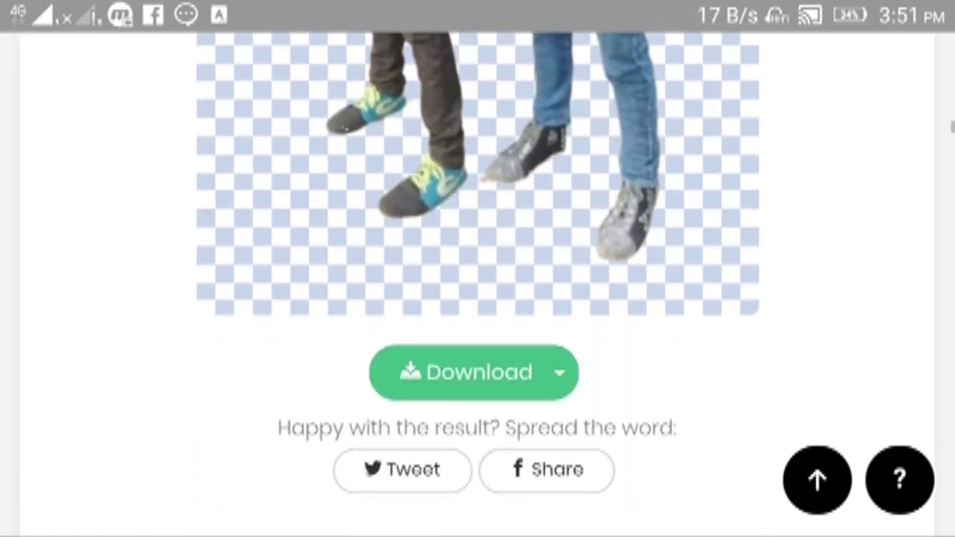
left_click(473, 368)
left_click(884, 367)
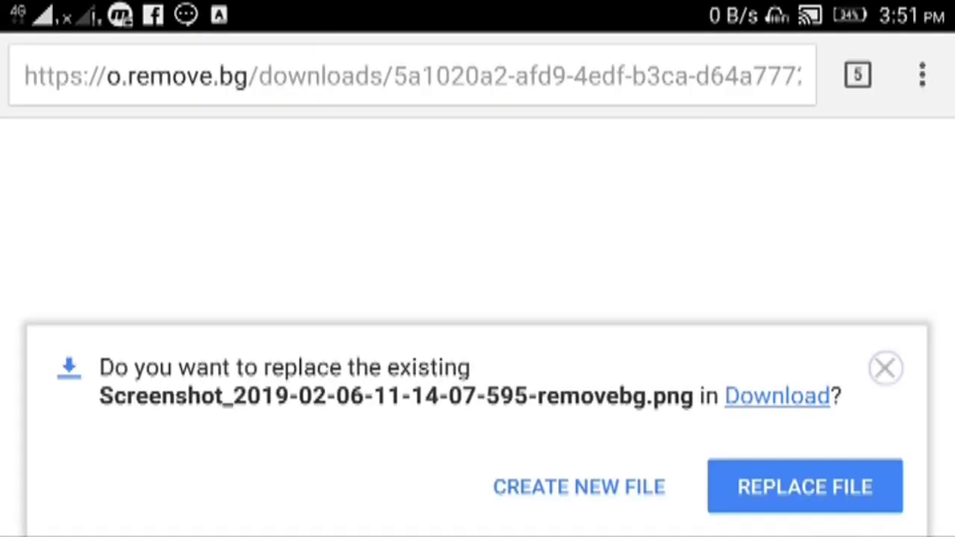